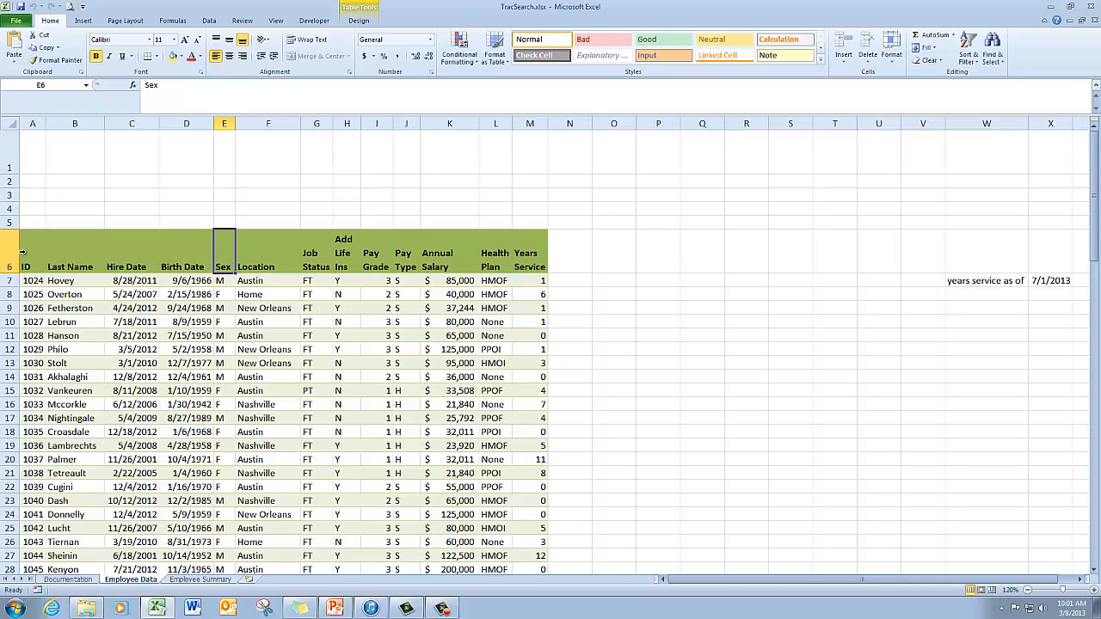
# - Copy the table's header row into row 1 to set up a criteria range above the data
pyautogui.click(21, 252)
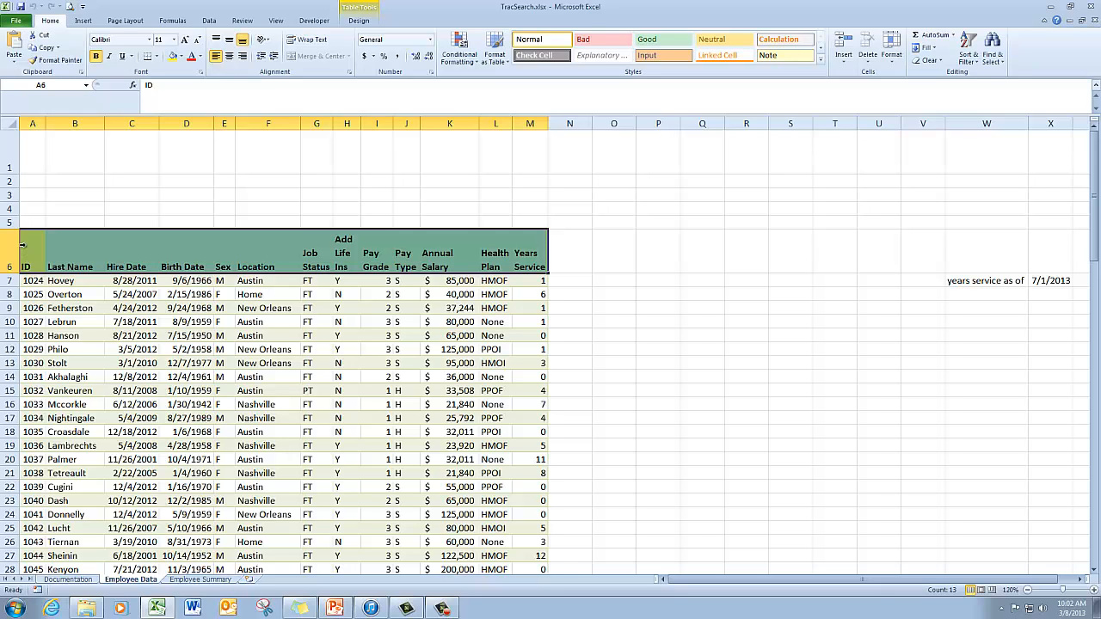
pyautogui.click(51, 57)
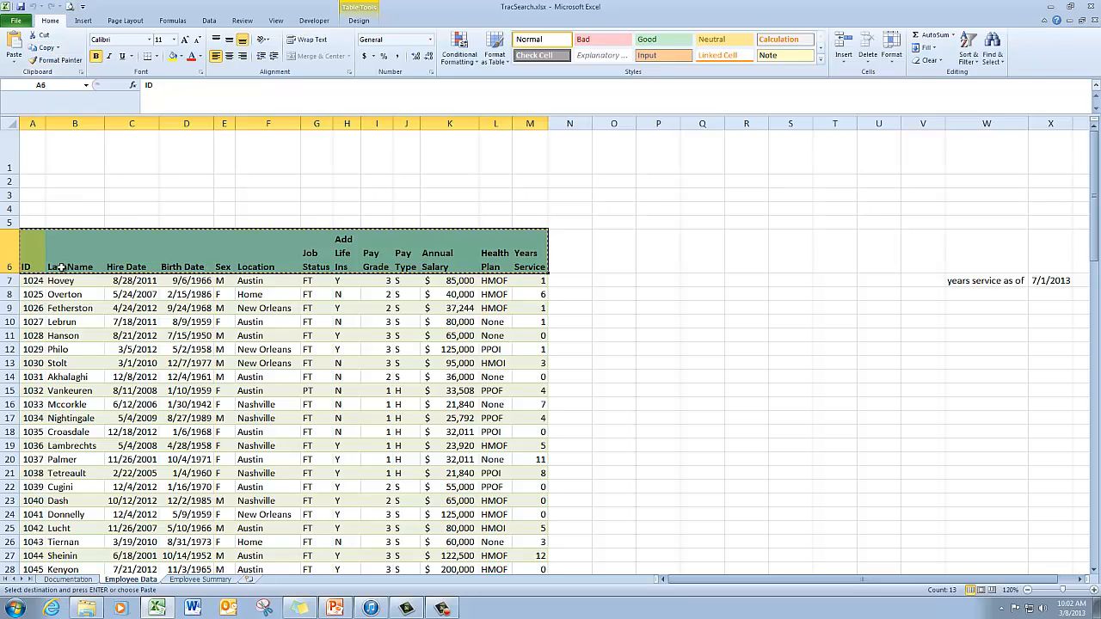
pyautogui.click(33, 150)
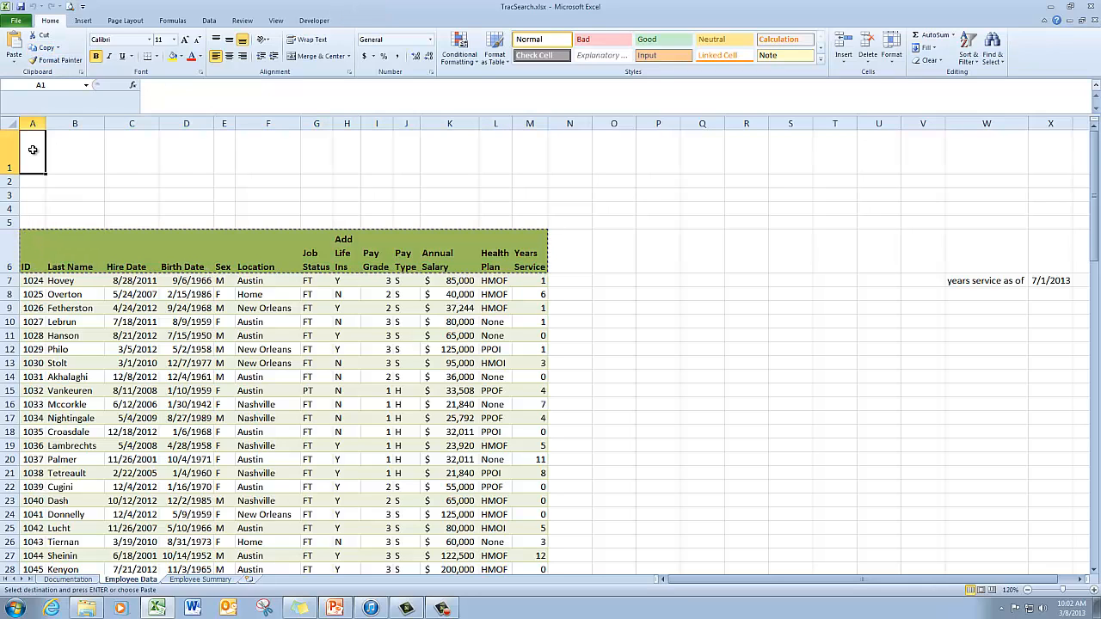
pyautogui.click(14, 43)
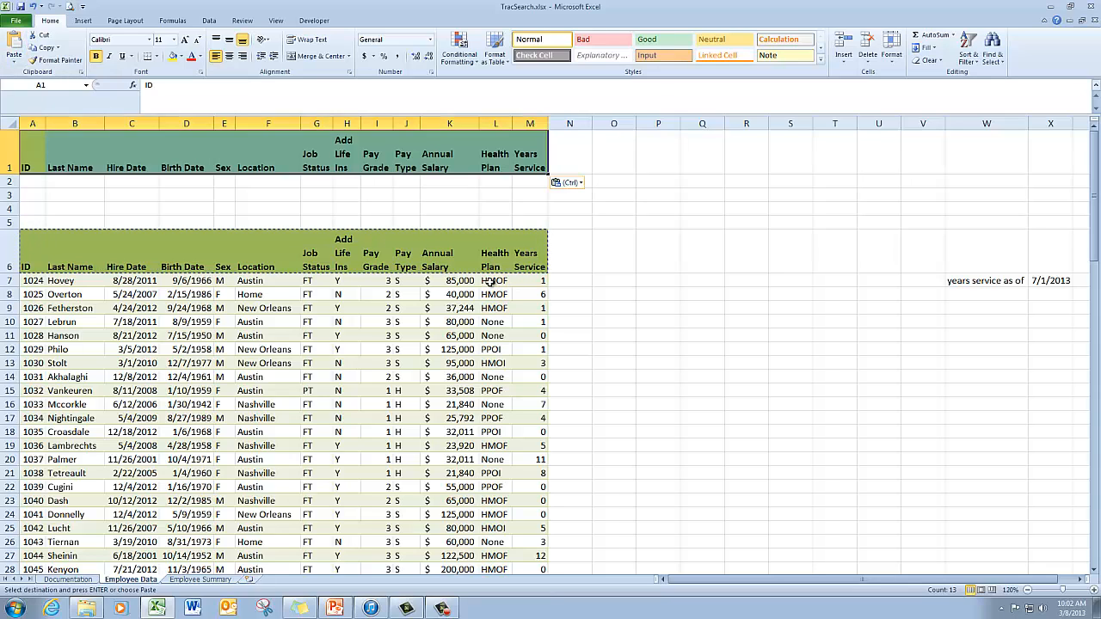
pyautogui.press('Escape')
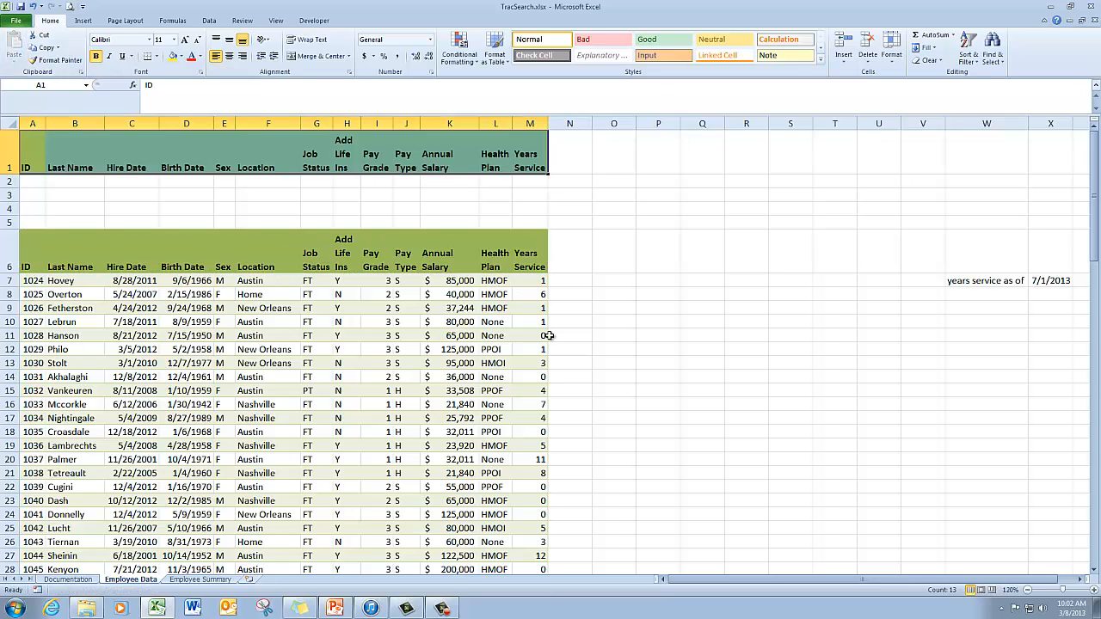
# - Enter CN as the Job Status criterion in the first criteria row
pyautogui.click(315, 182)
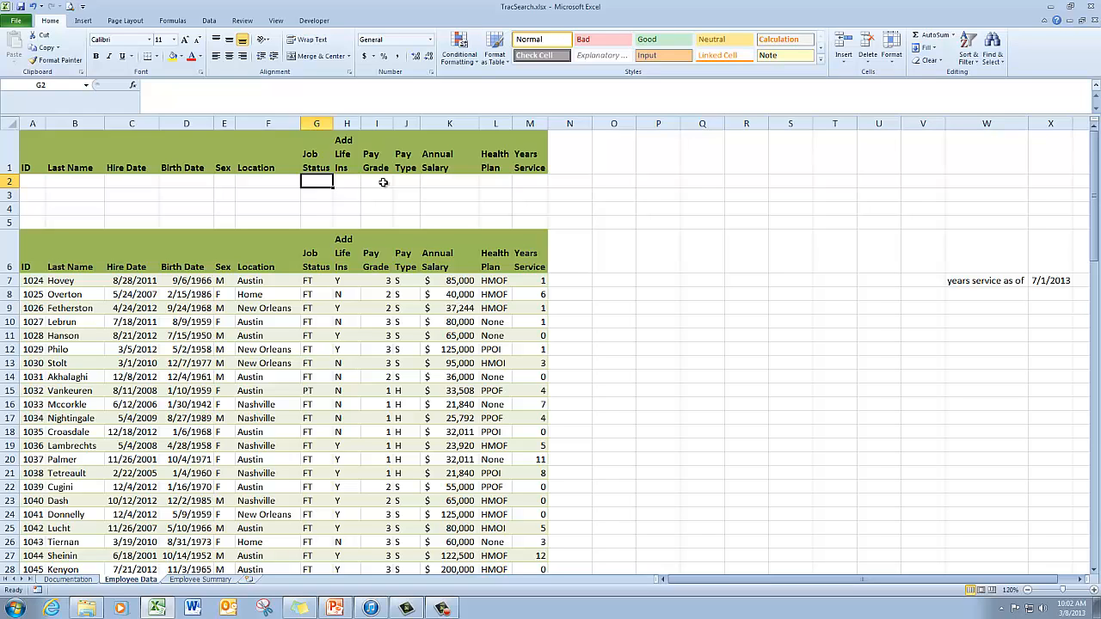
pyautogui.write('C')
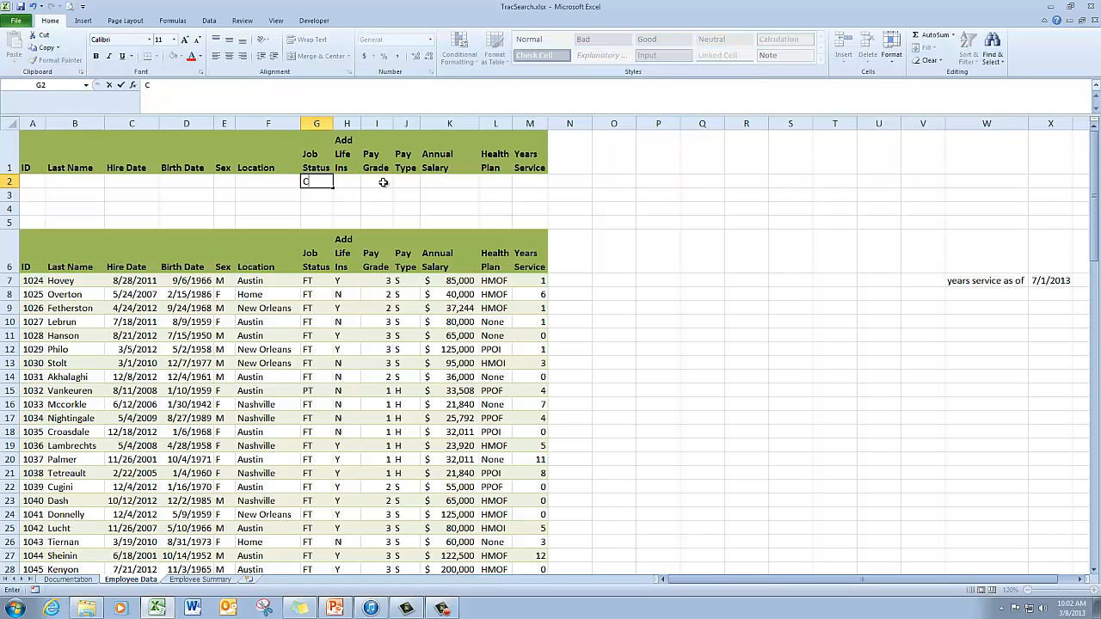
pyautogui.write('N')
pyautogui.click(438, 182)
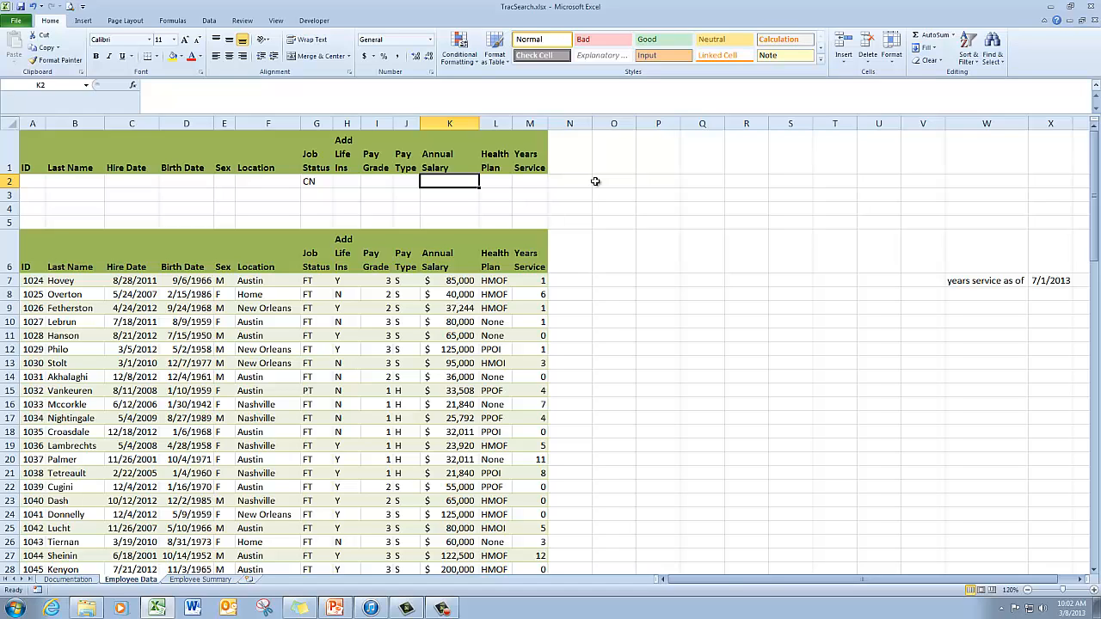
# - Enter <55000 for Annual Salary and >3 for Years Service in the same criteria row
pyautogui.write('<')
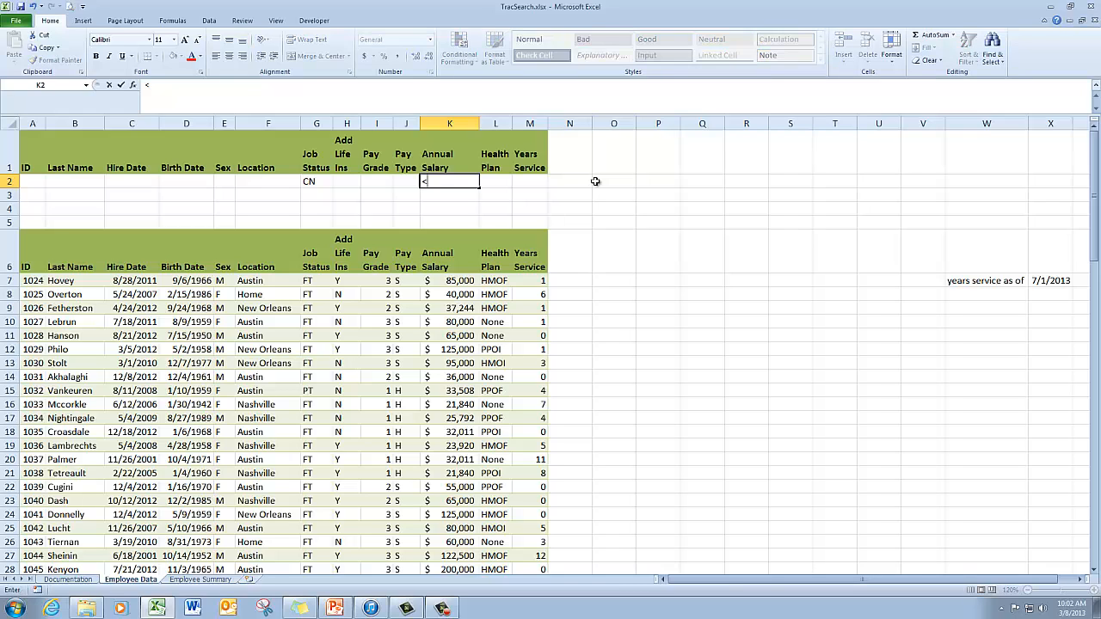
pyautogui.write('55000')
pyautogui.press('Tab')
pyautogui.press('Tab')
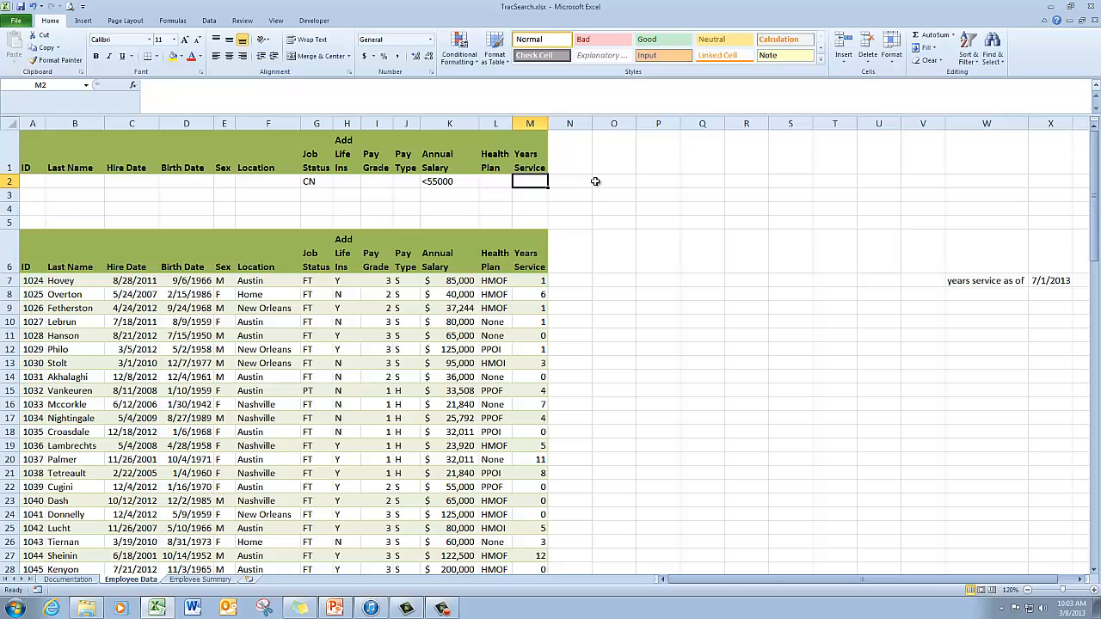
pyautogui.write('>3')
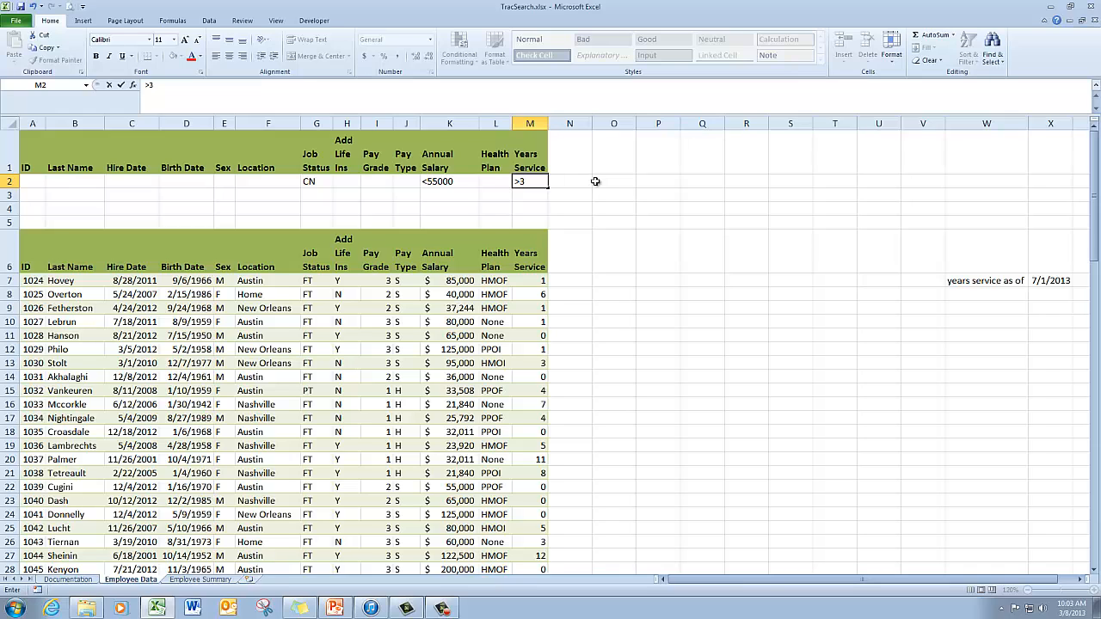
pyautogui.press('Return')
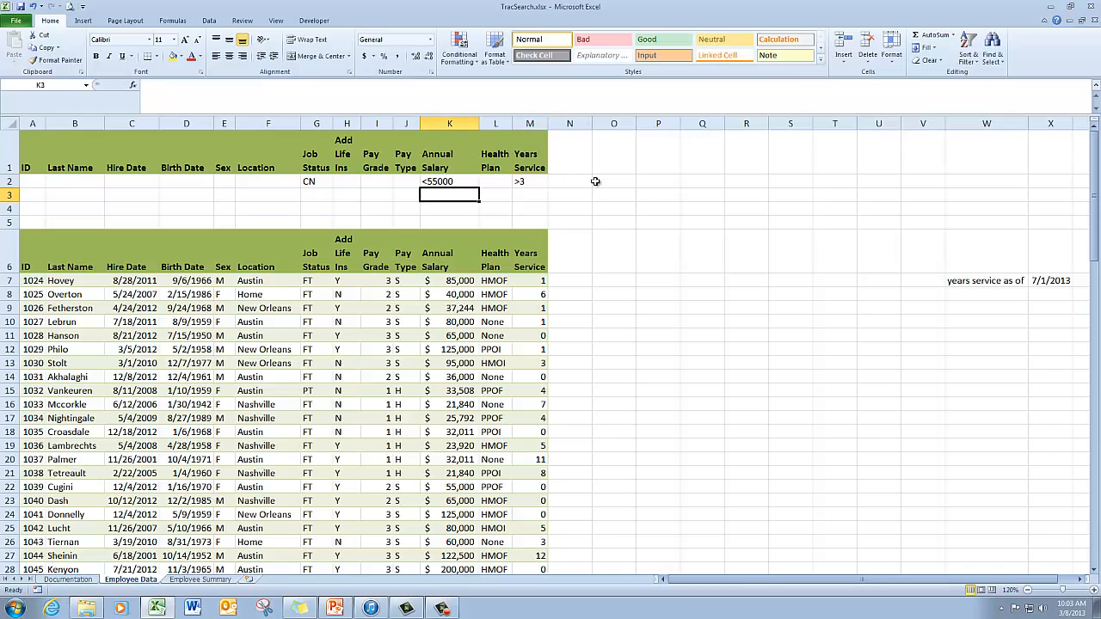
# - Enter PT as the Job Status criterion in the second criteria row
pyautogui.click(324, 197)
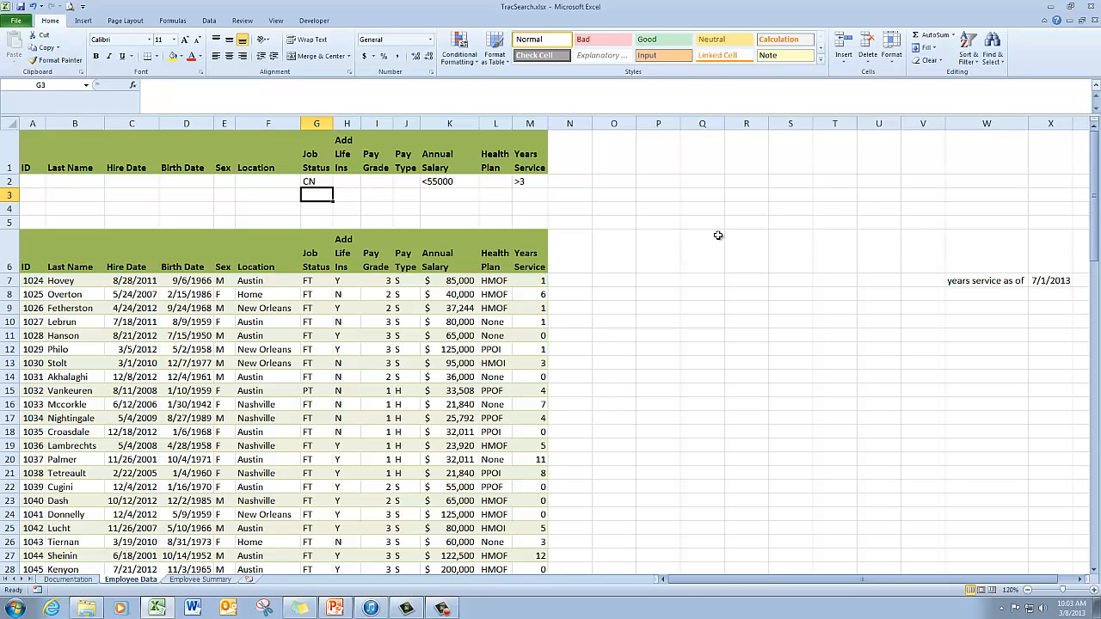
pyautogui.write('PT')
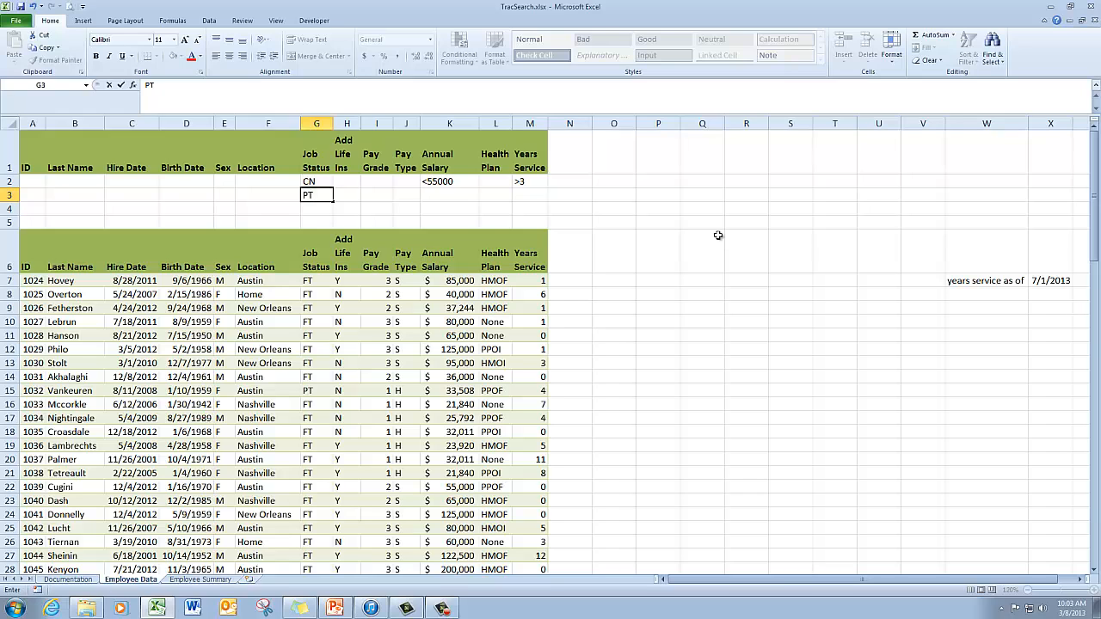
pyautogui.press('Tab')
pyautogui.press('Tab')
pyautogui.press('Tab')
pyautogui.press('Tab')
pyautogui.press('Tab')
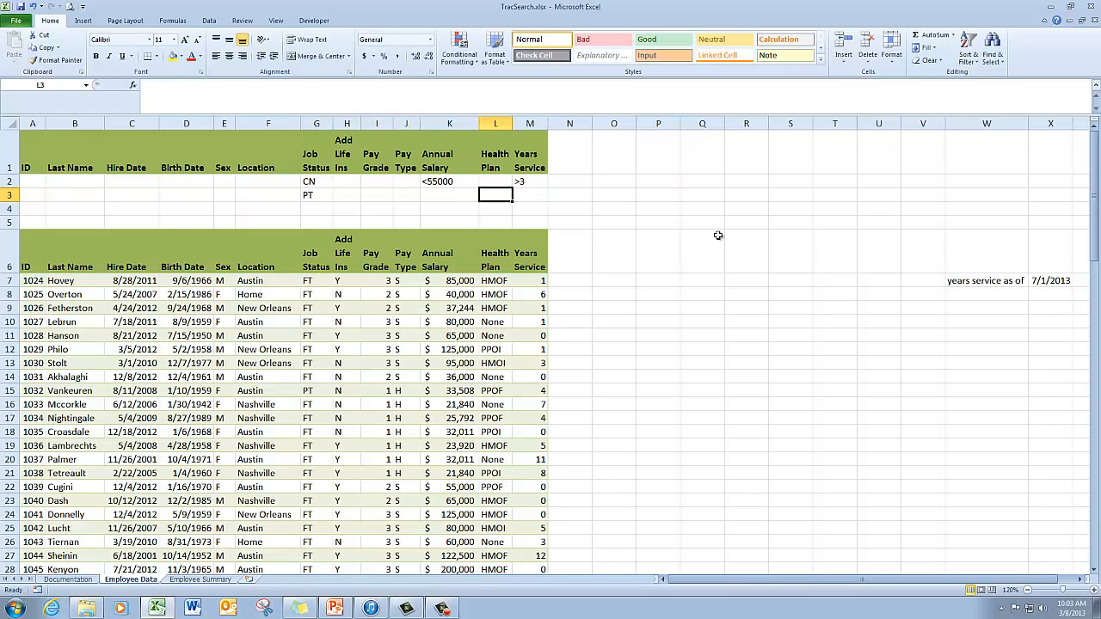
pyautogui.press('Tab')
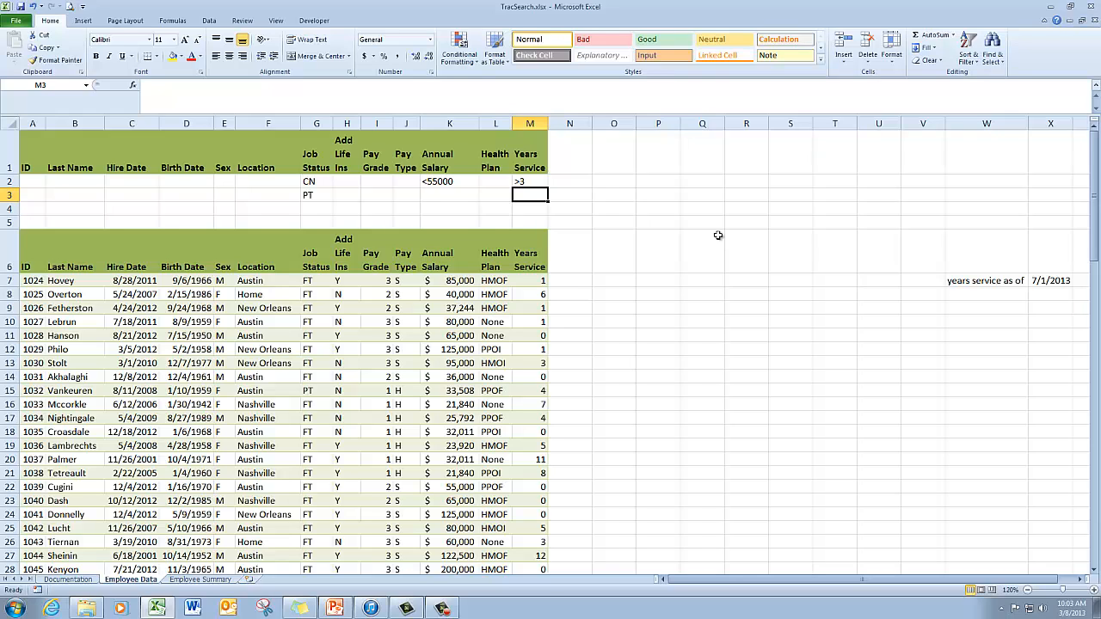
# - Set the second criteria row's Years Service condition to >=2
pyautogui.write('>')
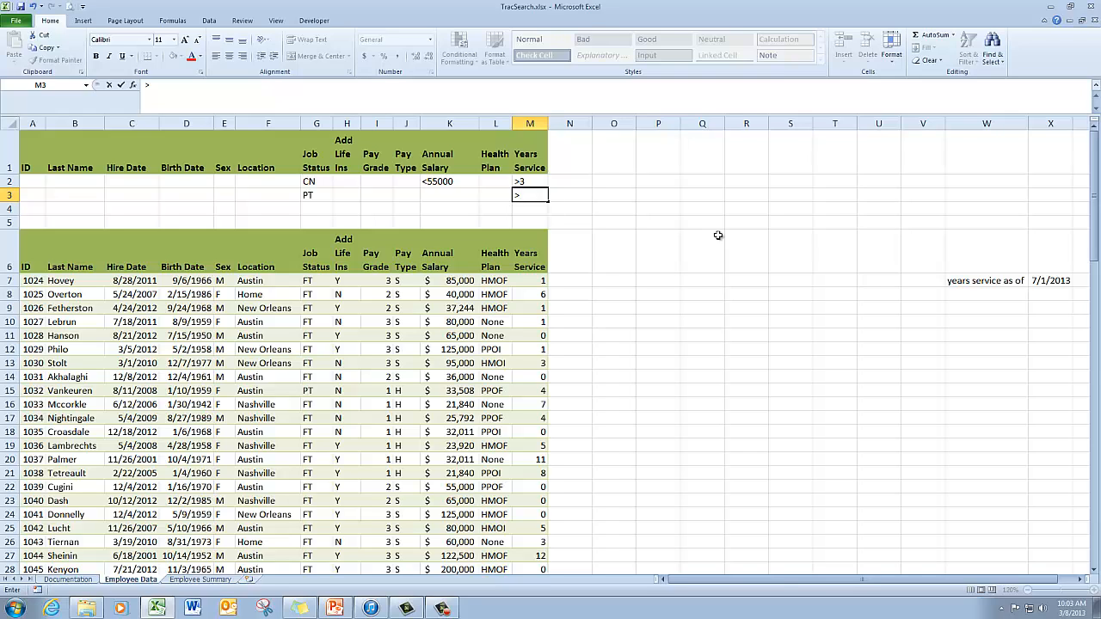
pyautogui.write('=')
pyautogui.write('=')
pyautogui.write('2')
pyautogui.press('Return')
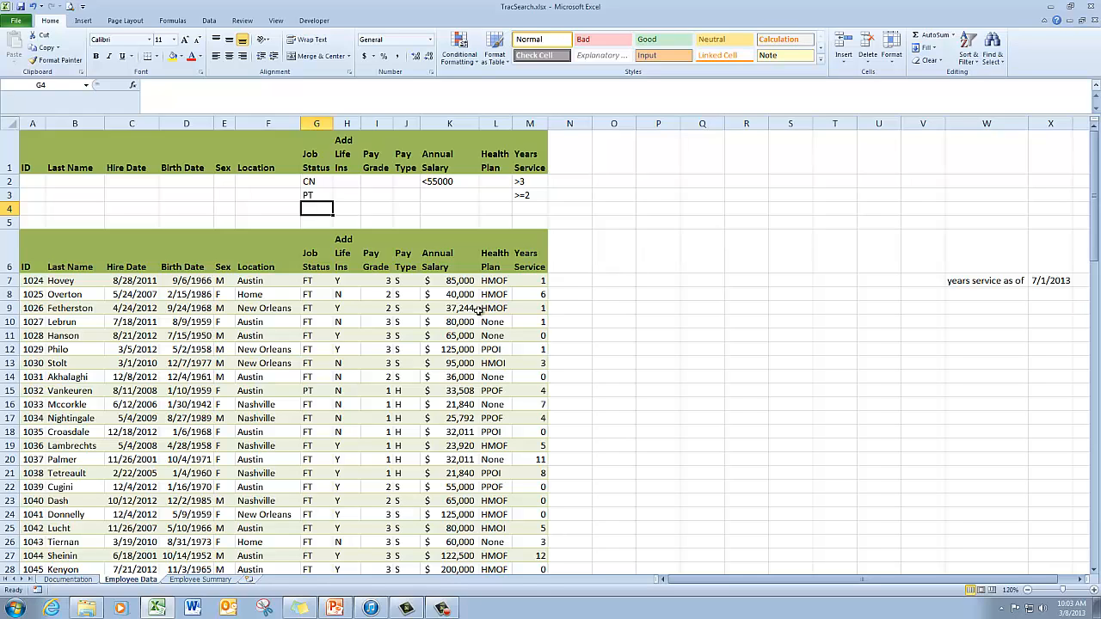
# - Apply an Advanced Filter in place on the employee table using A1:M3 as the criteria range
pyautogui.click(316, 323)
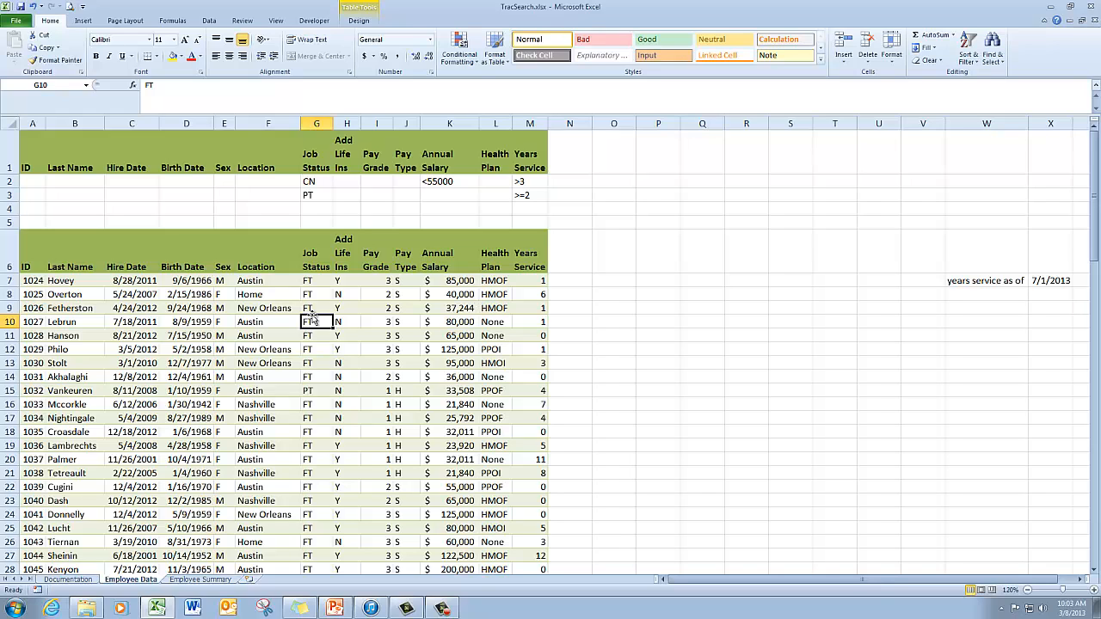
pyautogui.click(210, 21)
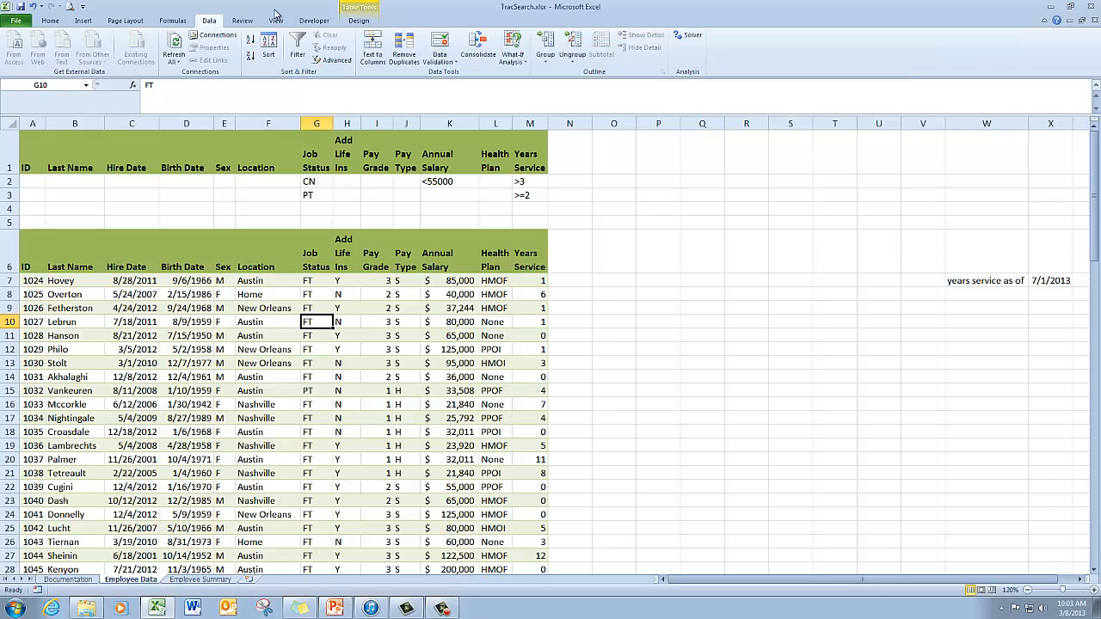
pyautogui.click(336, 62)
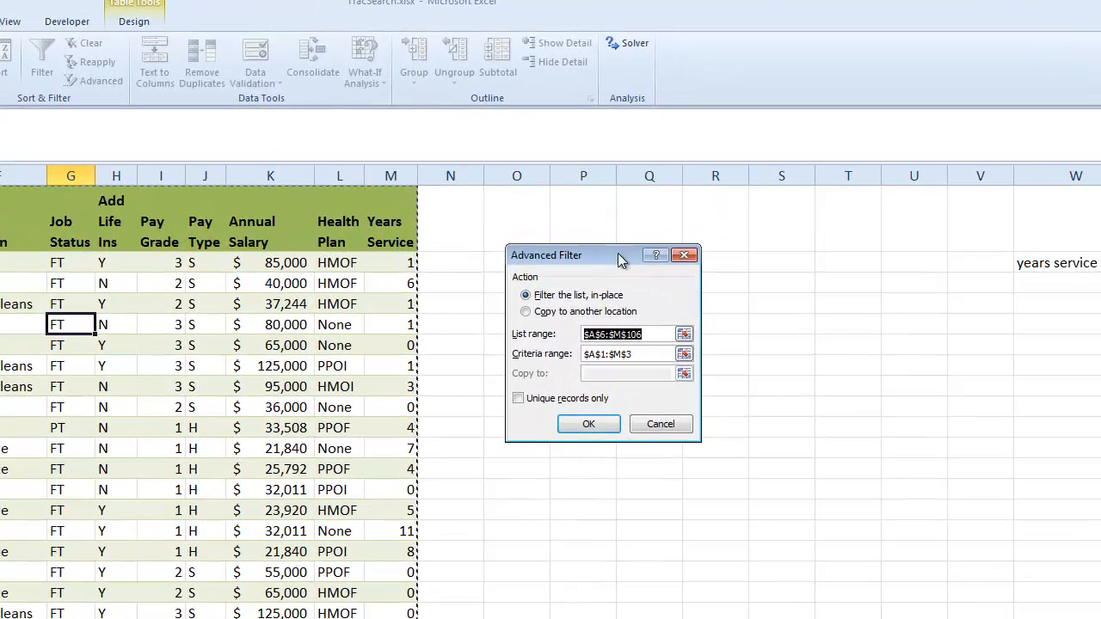
pyautogui.moveTo(618, 253); pyautogui.dragTo(549, 219)
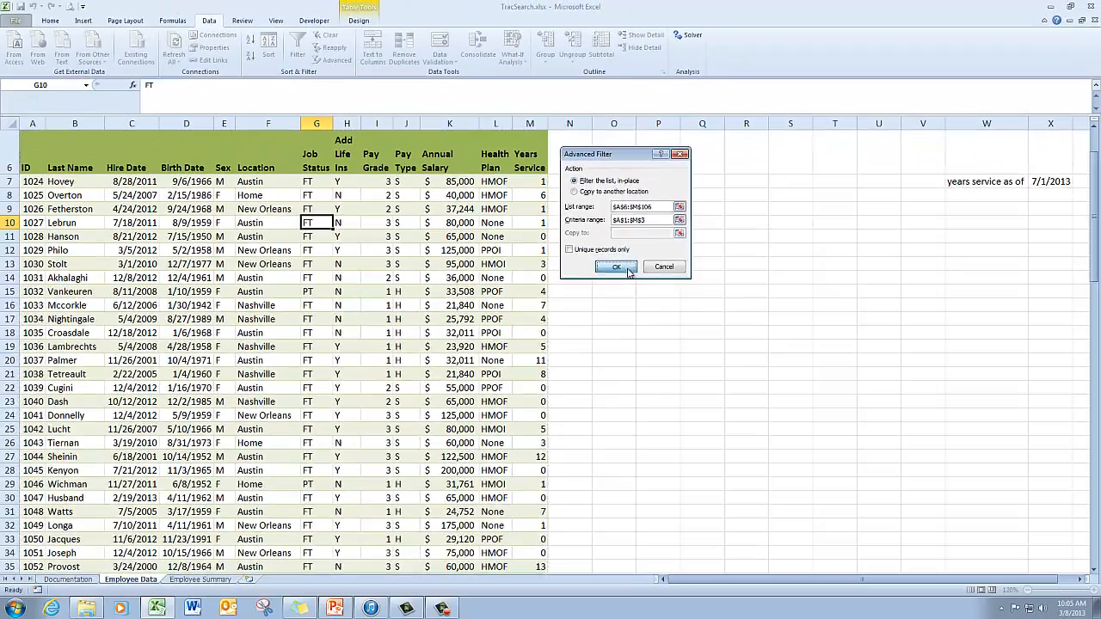
pyautogui.click(532, 396)
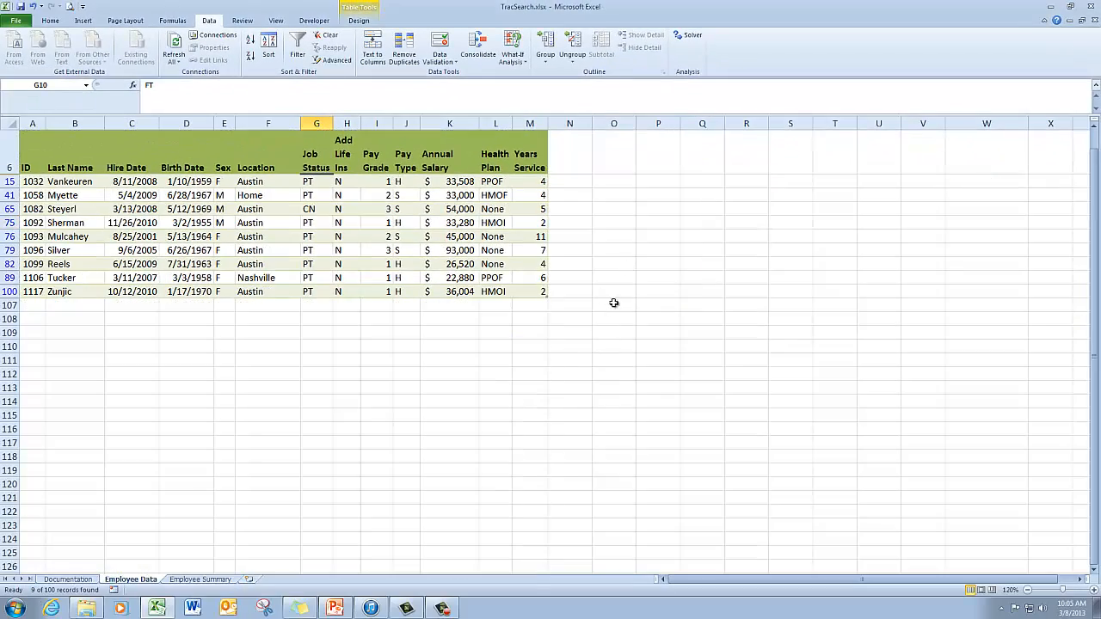
# - Clear the filter to show all employee records again
pyautogui.scroll(2, 675, 272)
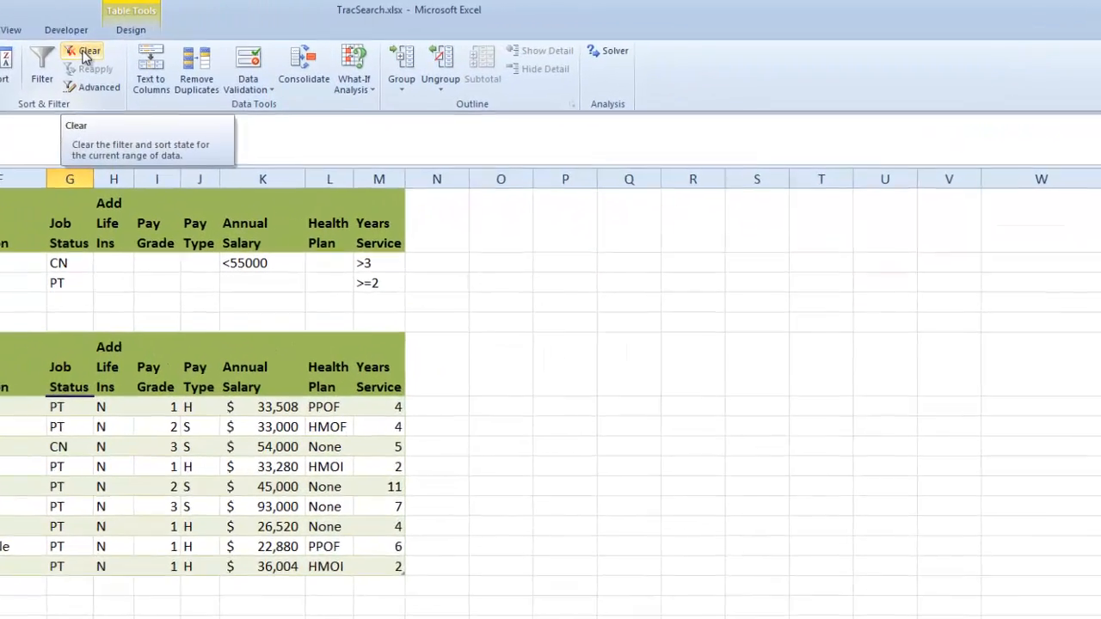
pyautogui.click(327, 37)
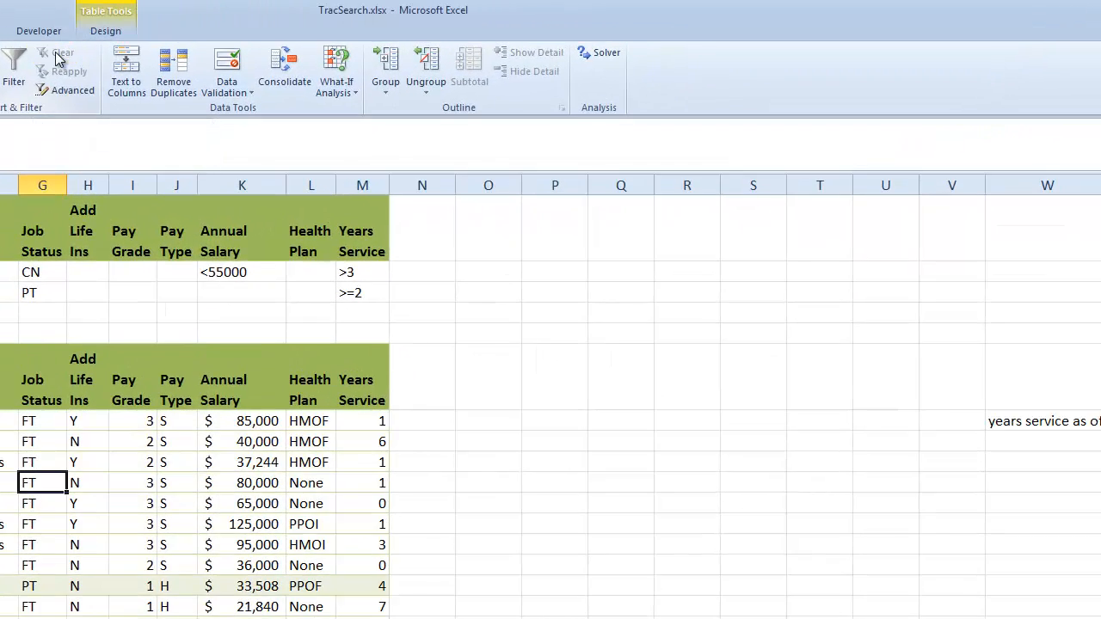